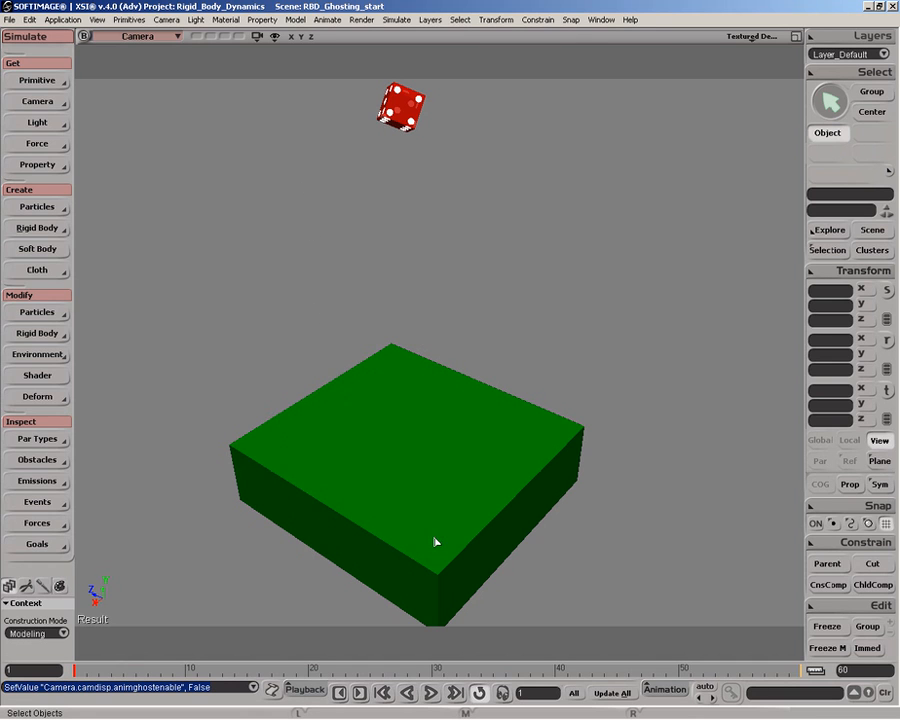
Play the rigid body simulation of the falling die and return to the first frame
click(430, 693)
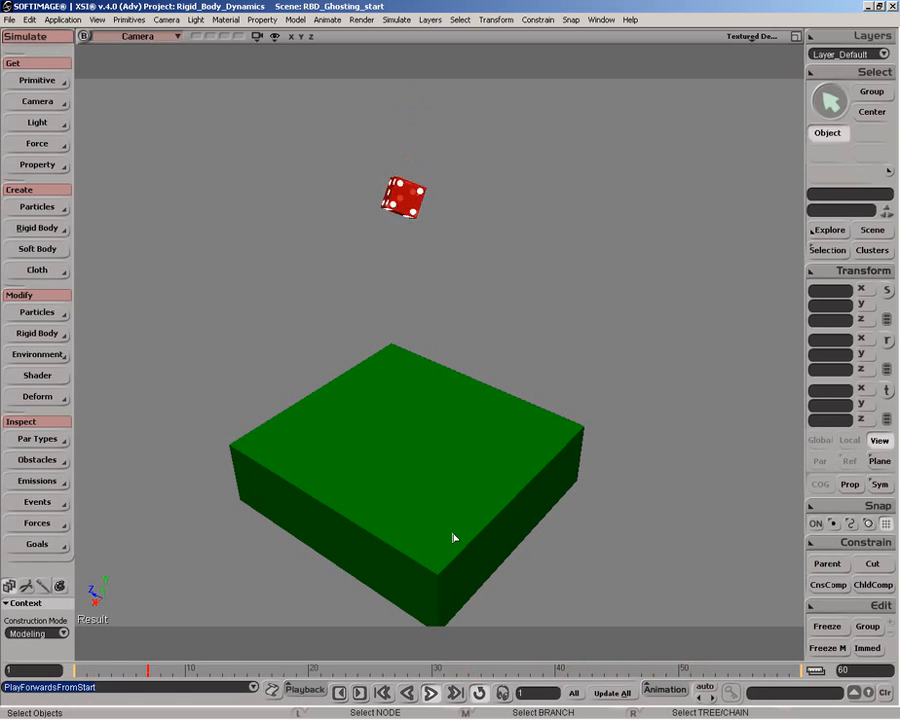
click(430, 693)
drag(98, 670, 74, 670)
Select the red die and open the velocity settings of its Dynamics Initial State
click(390, 115)
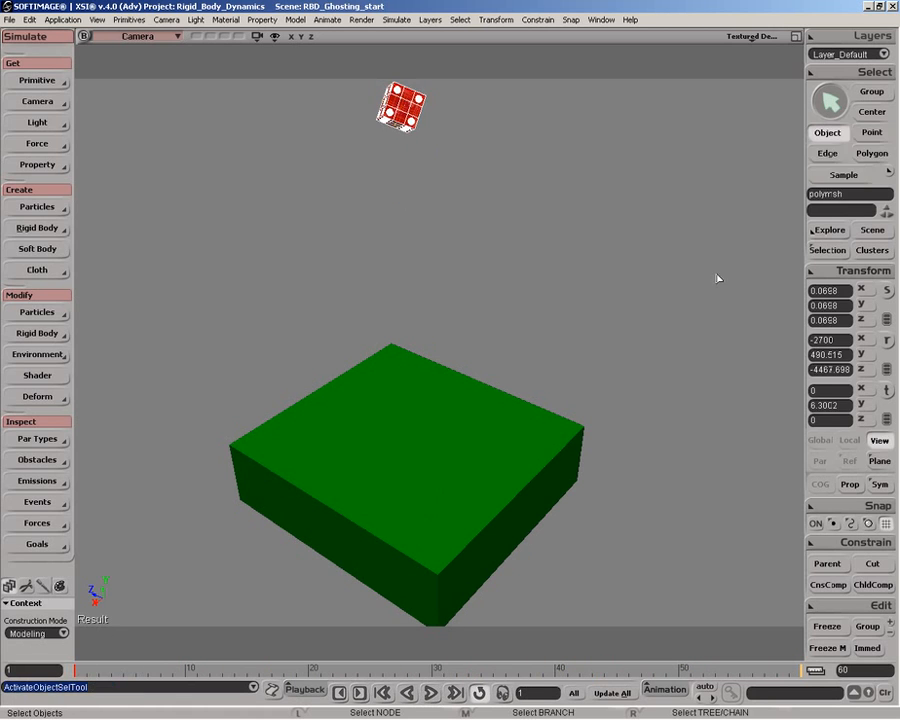
click(827, 250)
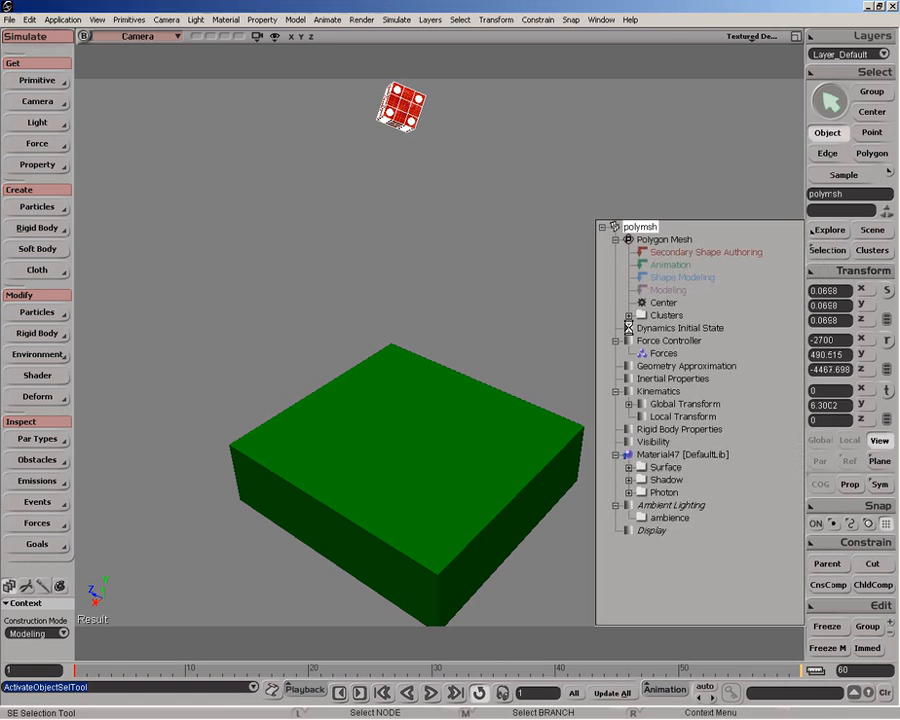
click(629, 329)
drag(227, 104, 253, 84)
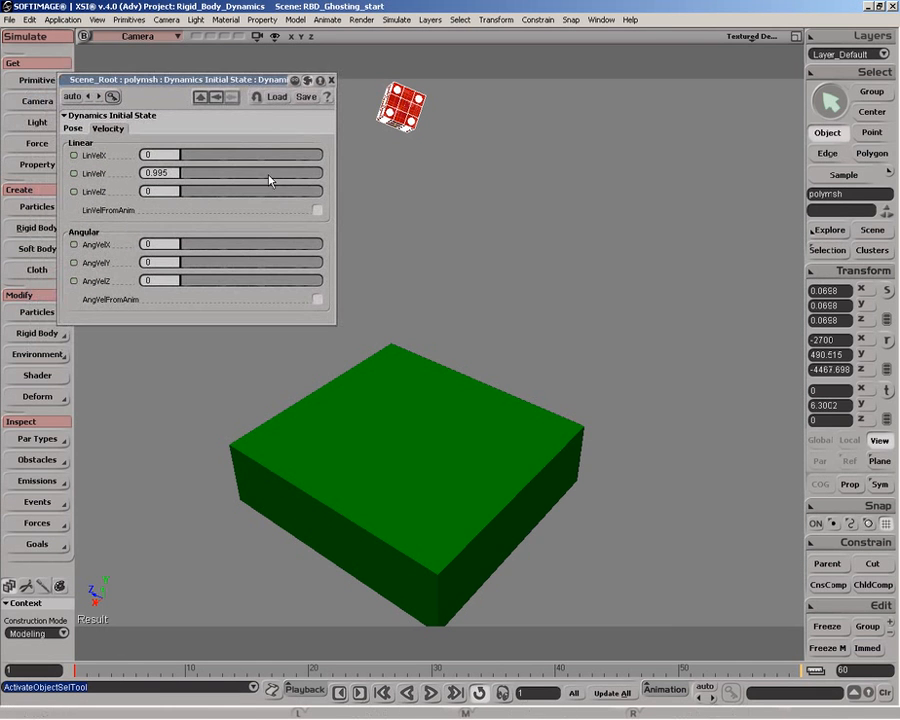
Play the simulation with the Dynamics Initial State page locked open and the die deselected
click(430, 692)
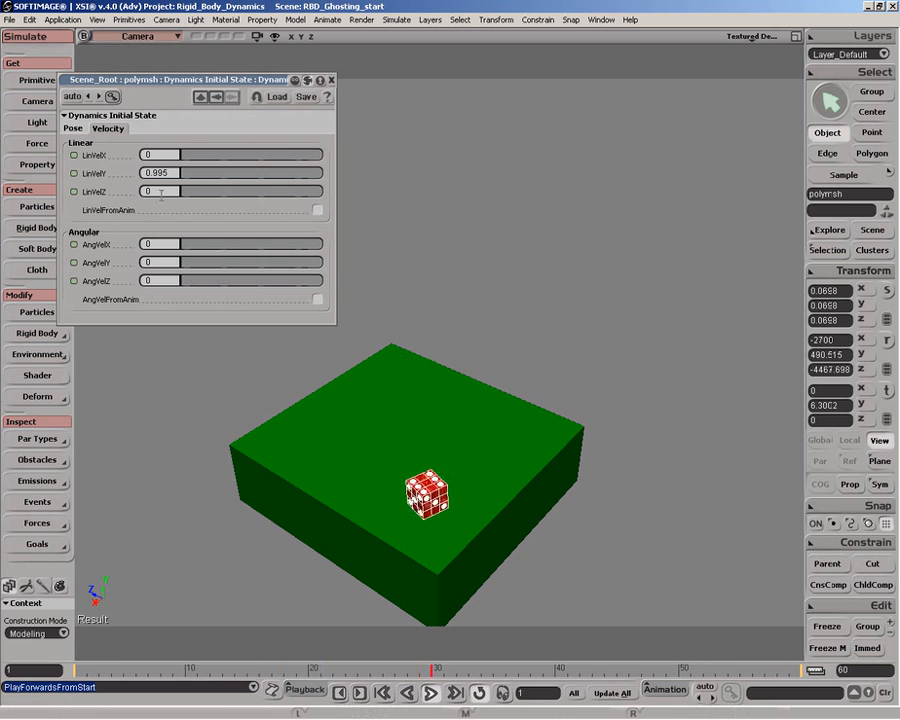
click(320, 81)
key(space)
click(378, 118)
Set the die's initial linear velocity to 1.493 in Y, Z and X while the simulation plays
click(184, 174)
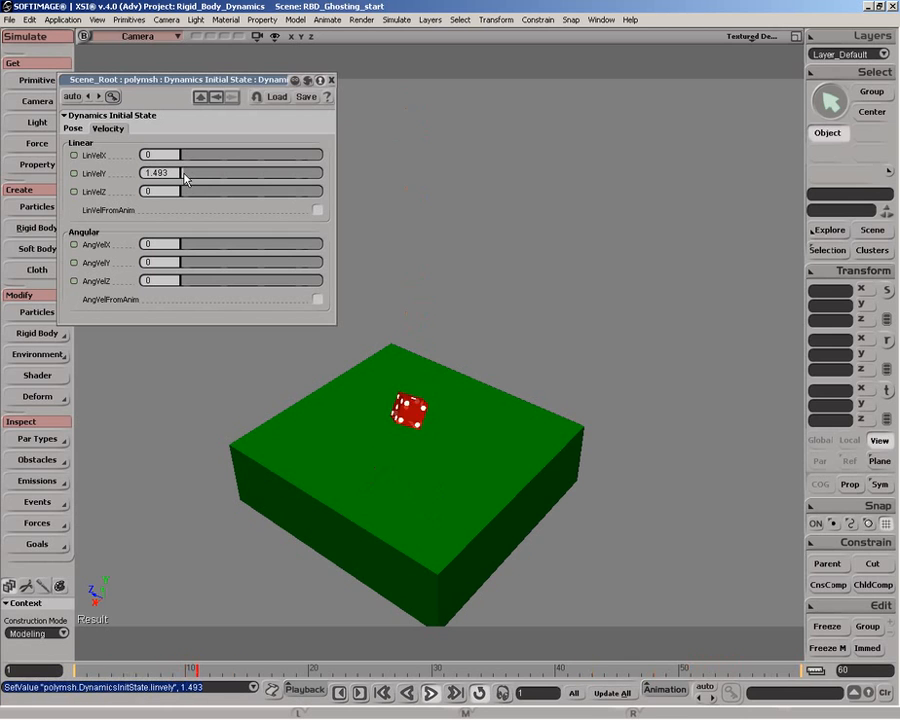
click(184, 191)
click(184, 193)
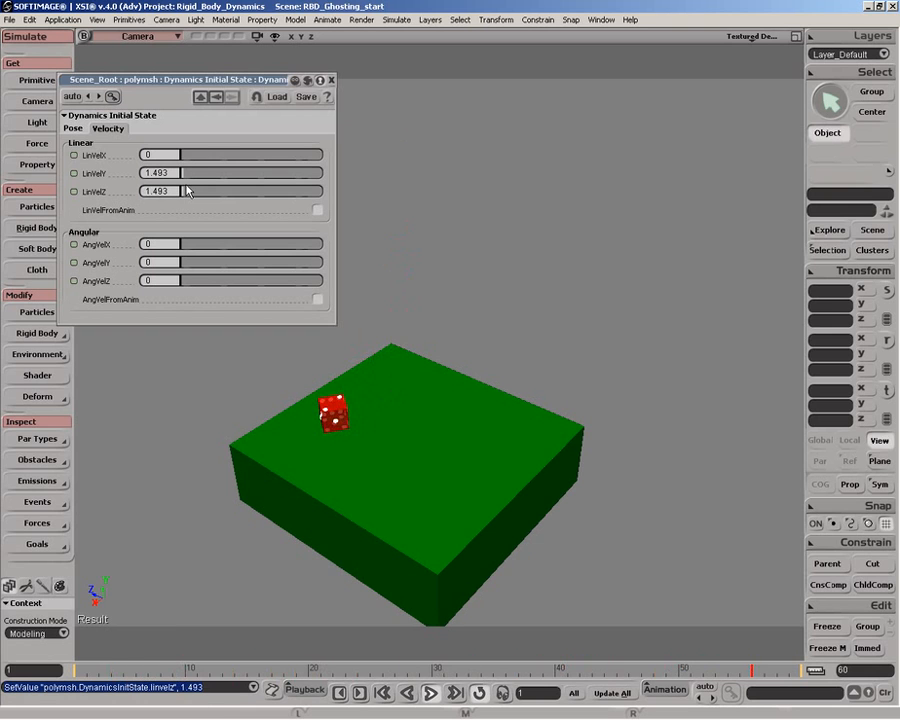
click(184, 155)
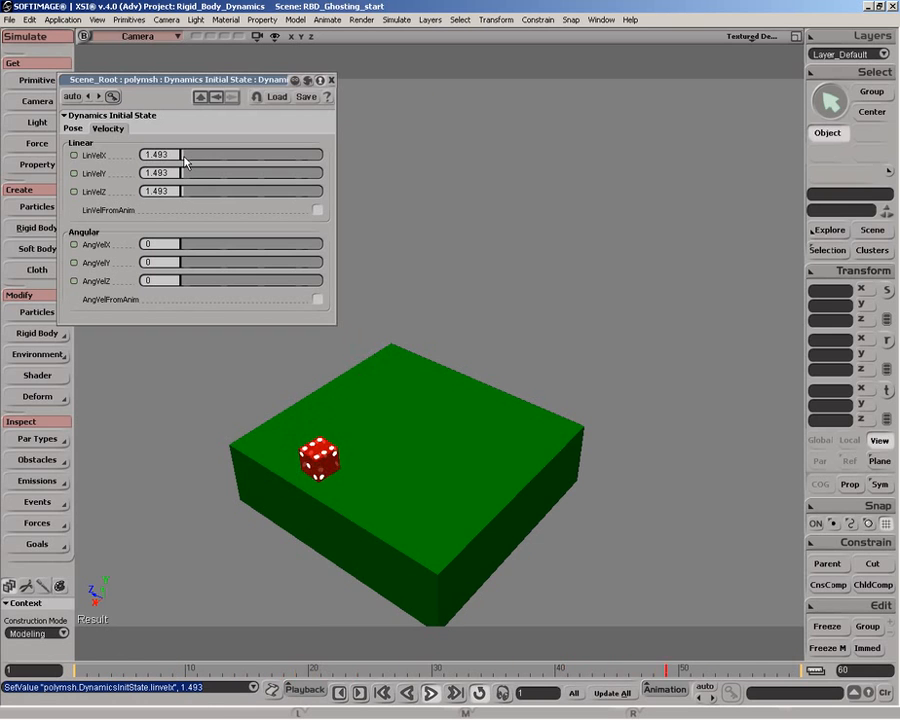
Adjust the die's initial linear velocity to X 0.498, Y 0.995 and Z 2.488 during playback
click(184, 156)
click(184, 174)
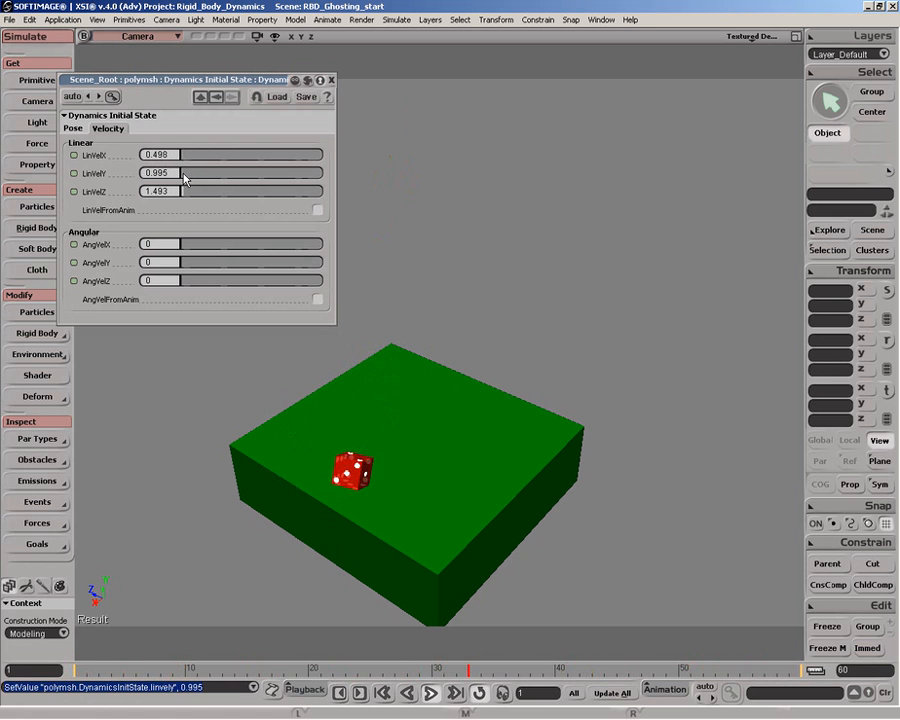
click(184, 192)
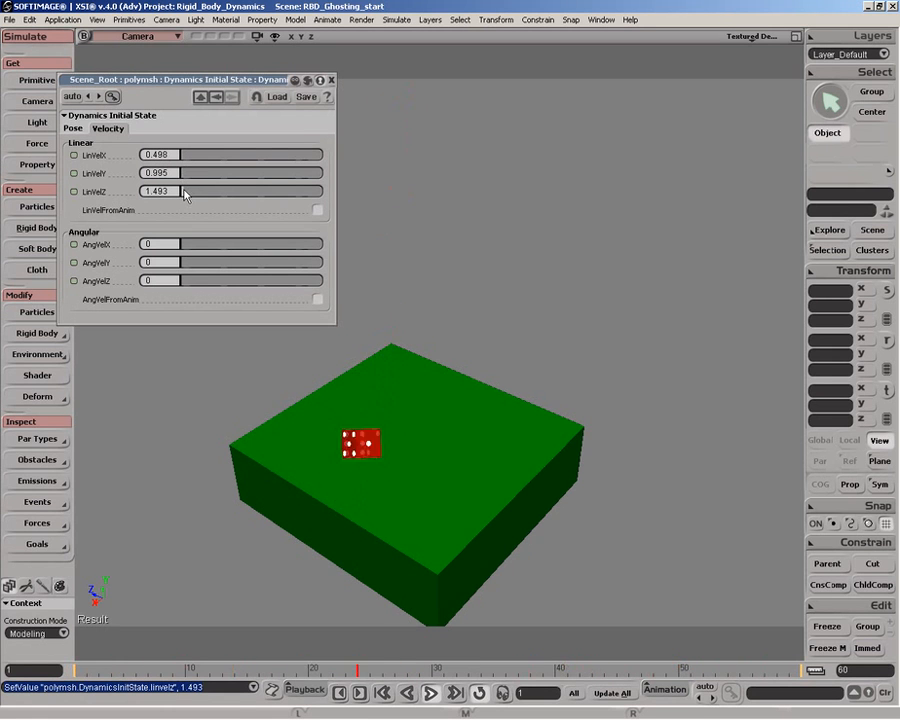
click(185, 193)
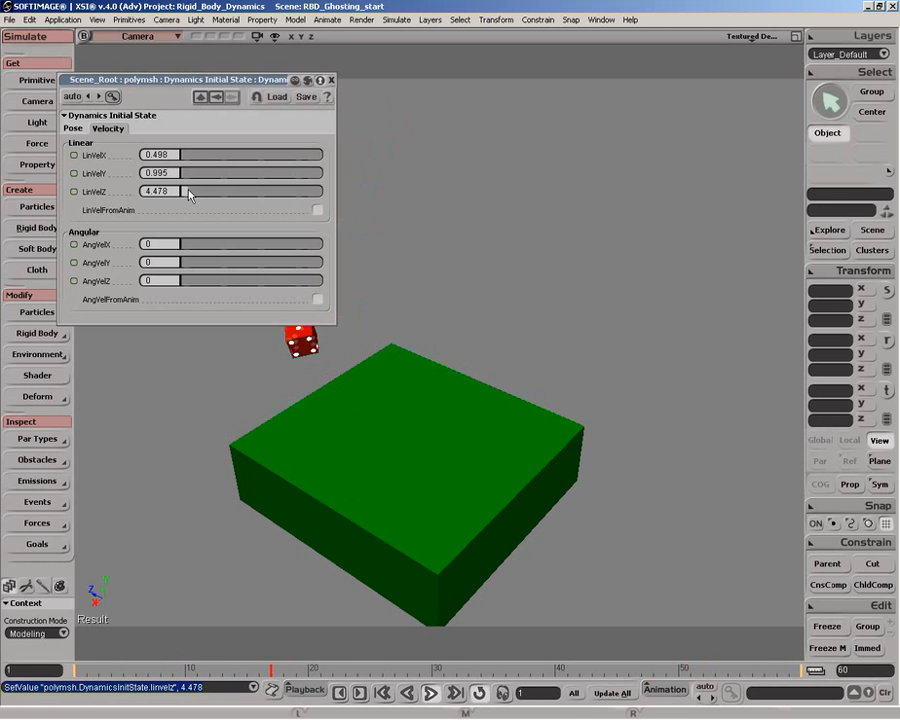
click(211, 196)
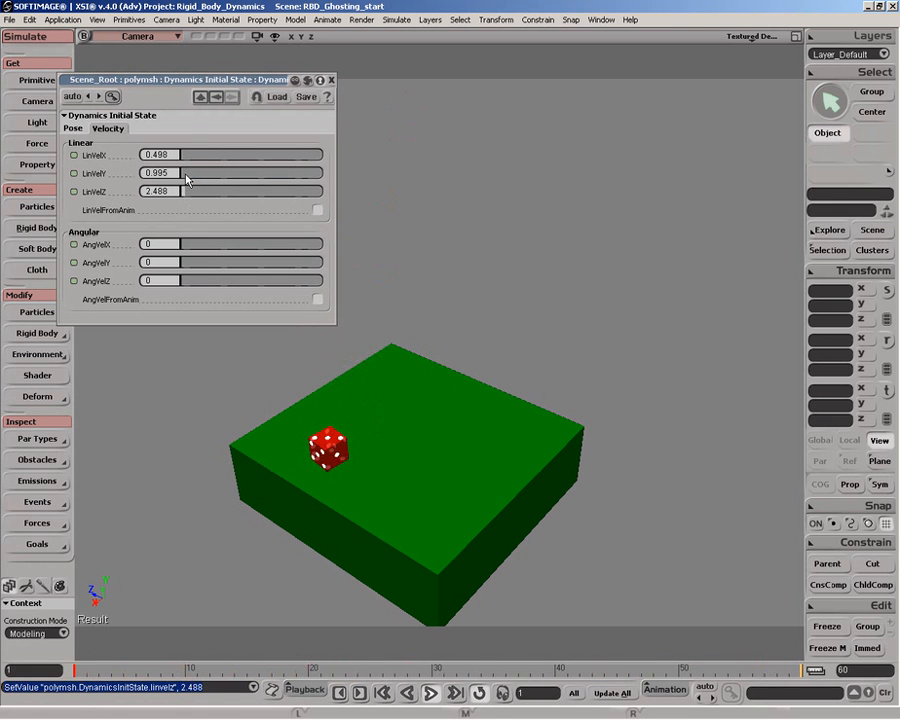
Try LinVelY at 1.99, then set the die's linear velocity to X 1.493, Y 0.995 and Z 0.995
click(186, 174)
click(187, 174)
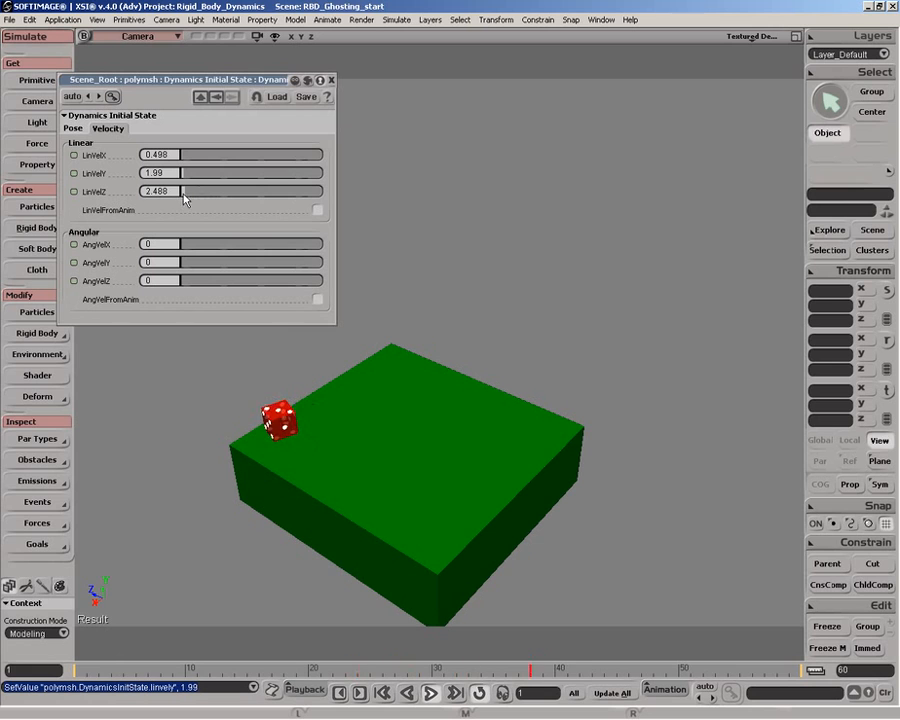
click(184, 192)
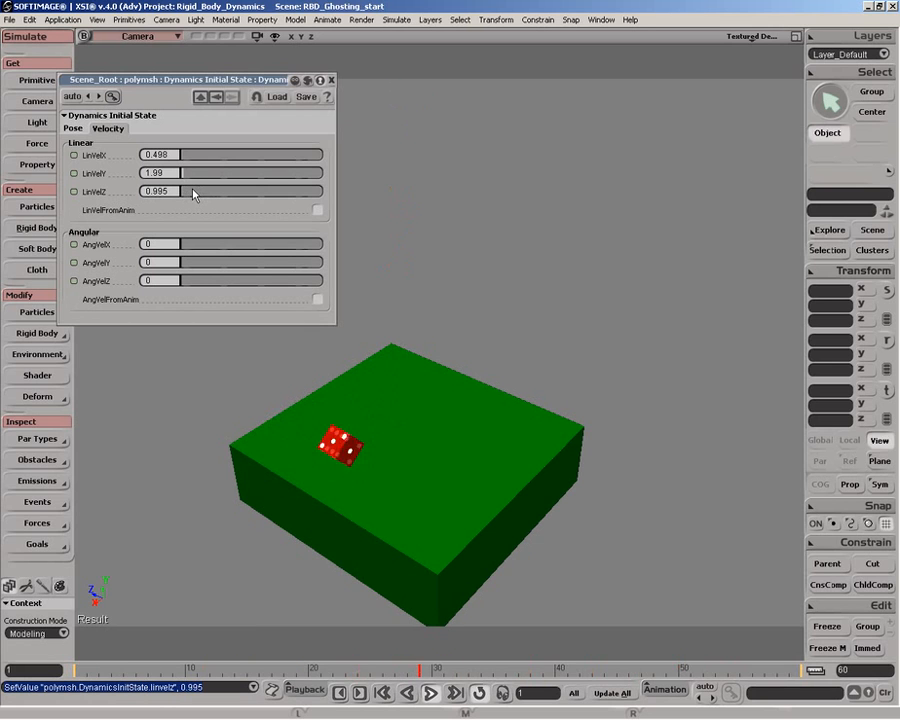
click(181, 173)
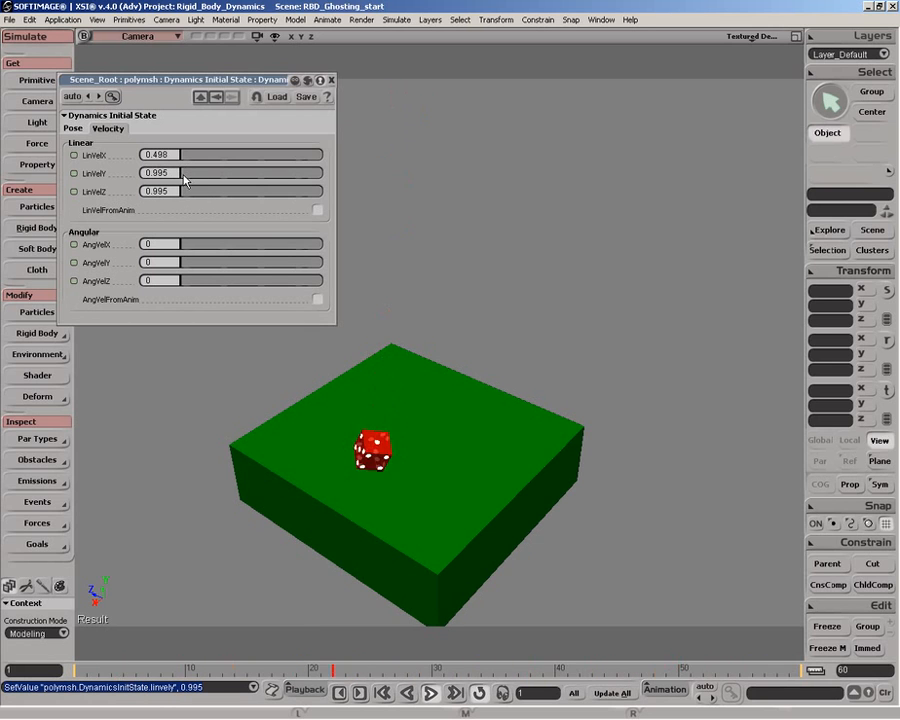
click(185, 157)
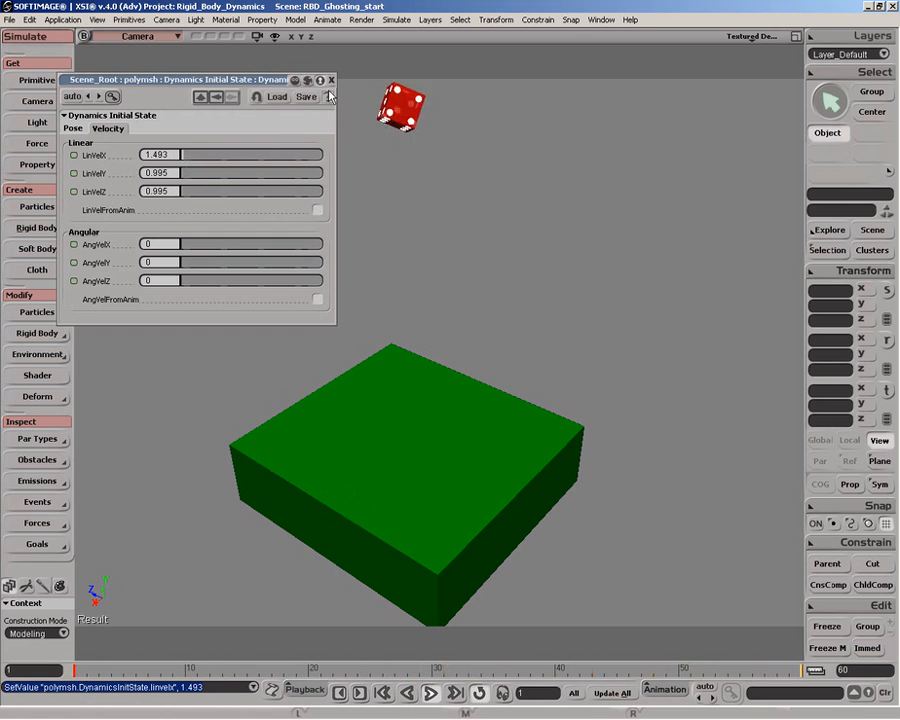
Stop playback at frame 1 and enable Animation Ghosting in the camera's display options
click(431, 692)
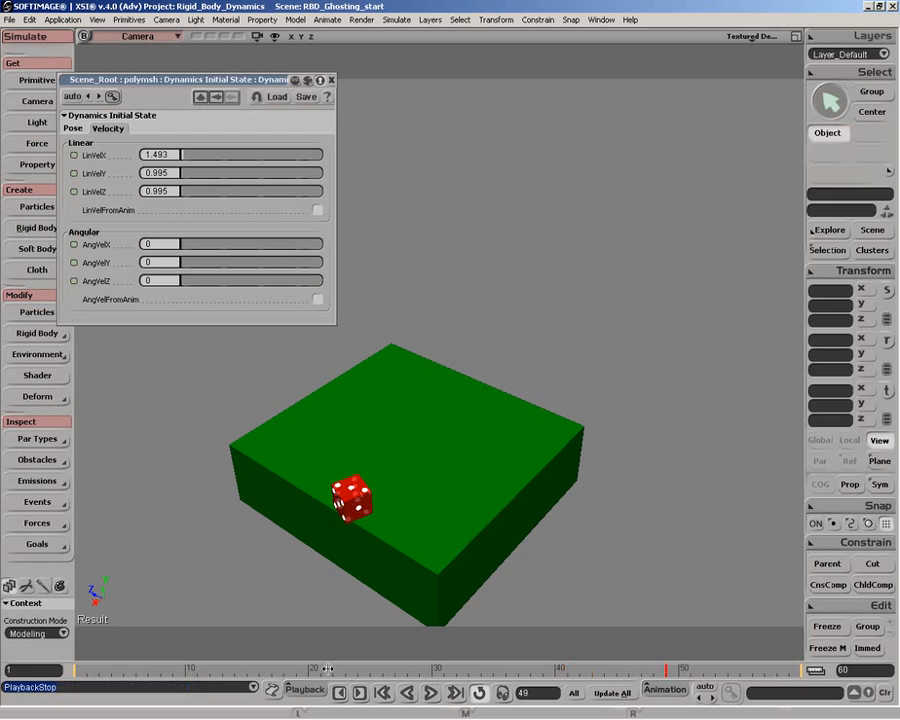
drag(291, 670, 63, 664)
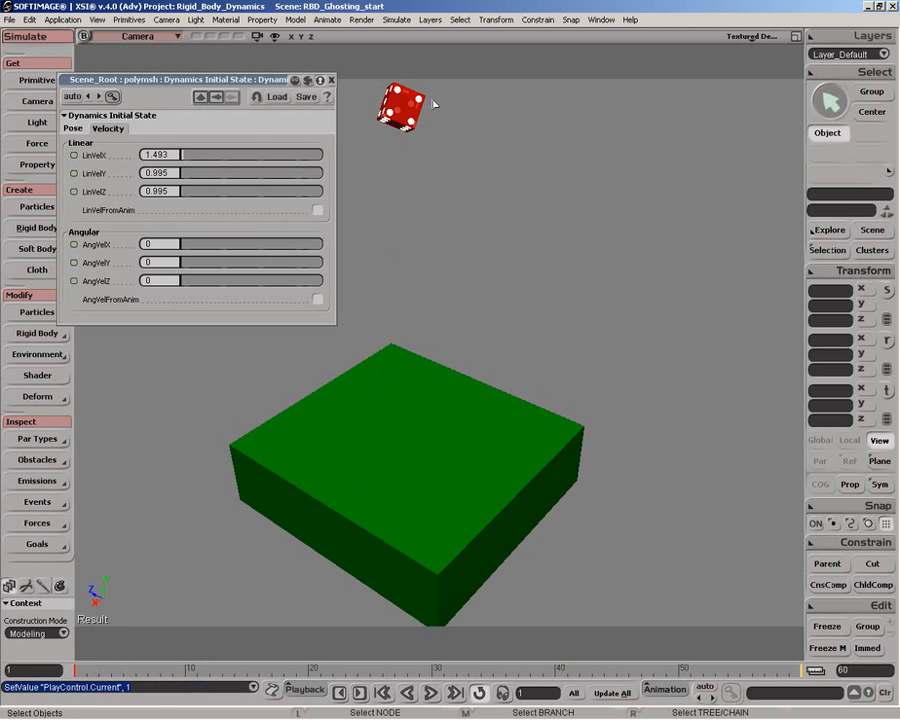
click(752, 37)
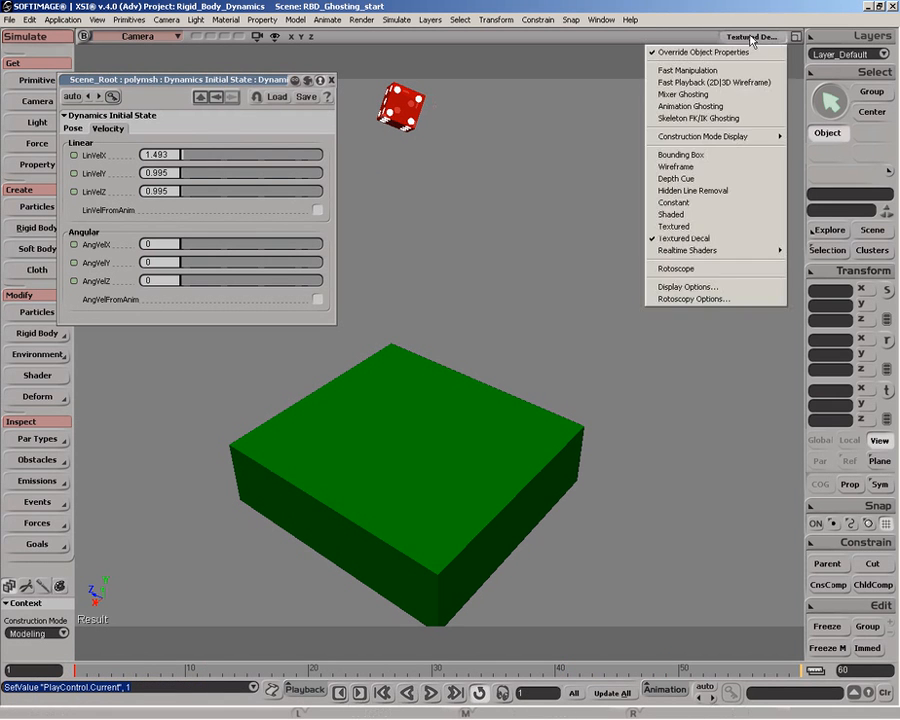
click(688, 287)
drag(212, 99, 700, 48)
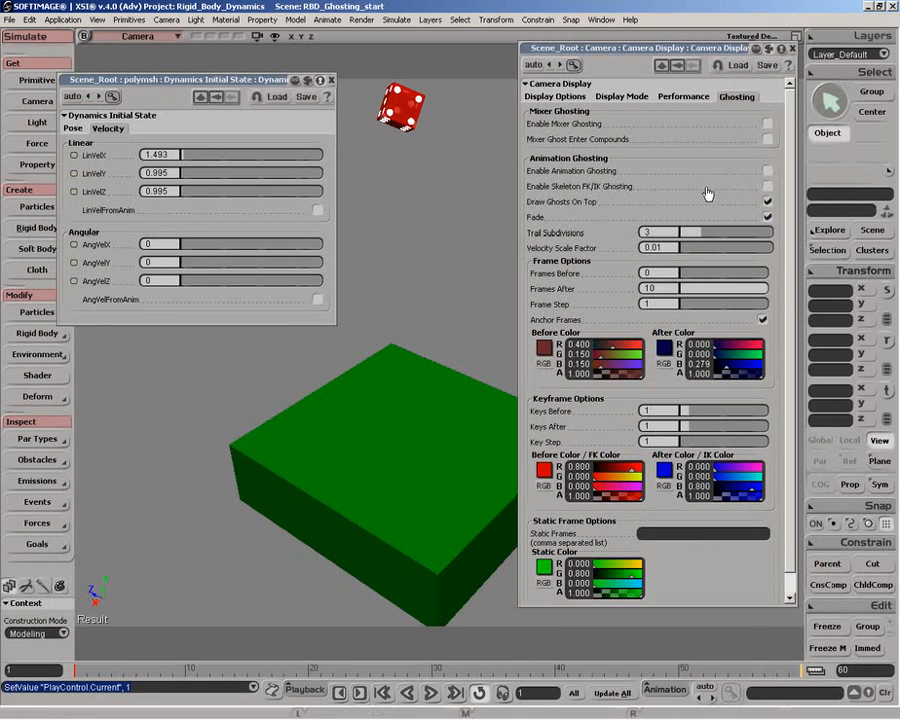
click(767, 171)
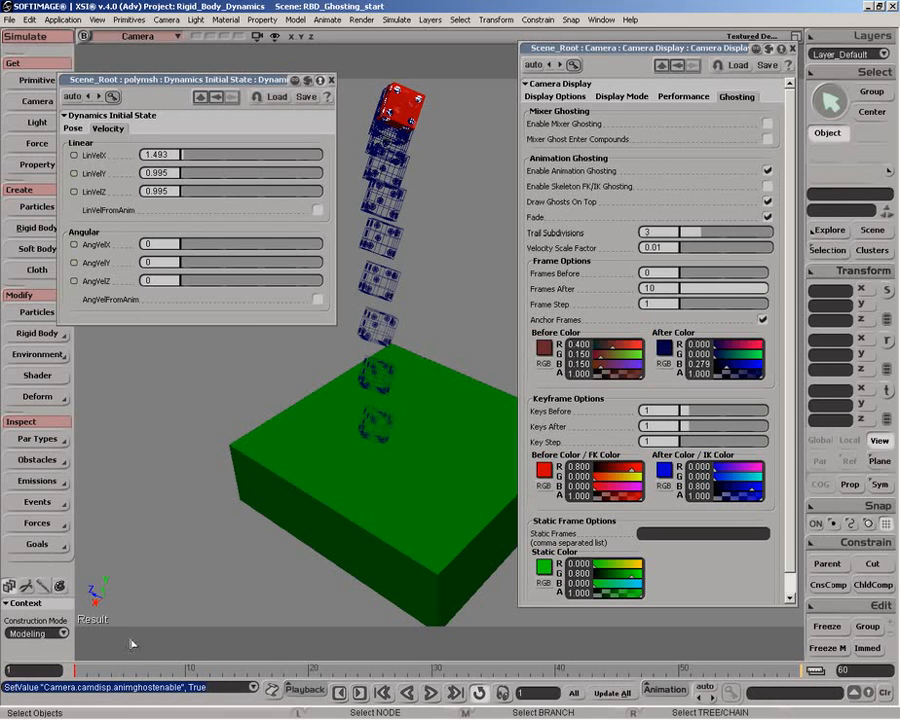
drag(114, 666, 74, 665)
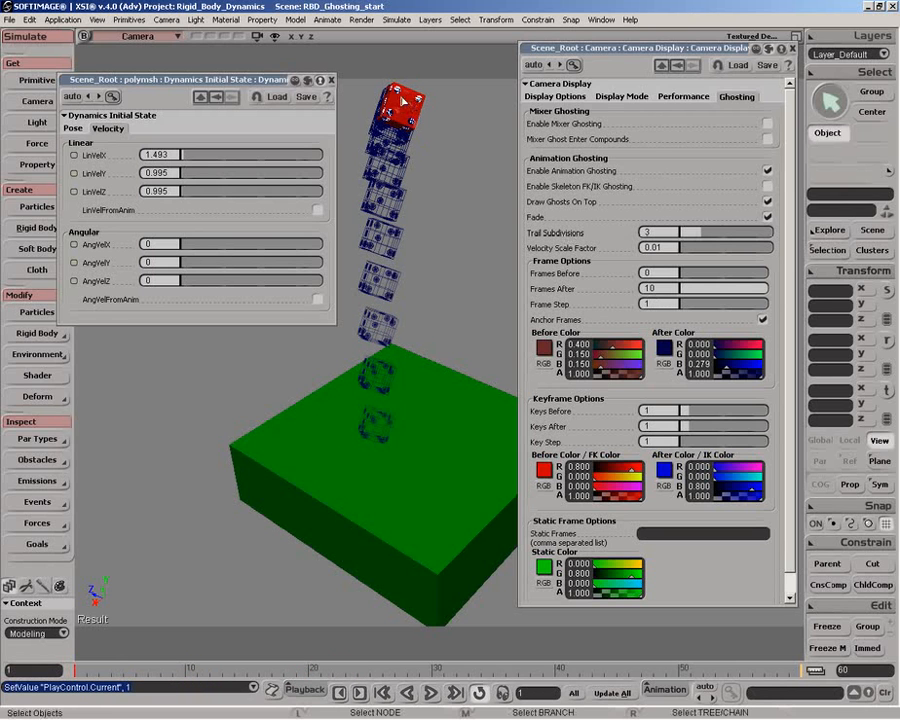
Set the ghosting Frame Step to 6 and scrub the timeline to compare the die with its ghosts
click(664, 303)
text(7)
key(Return)
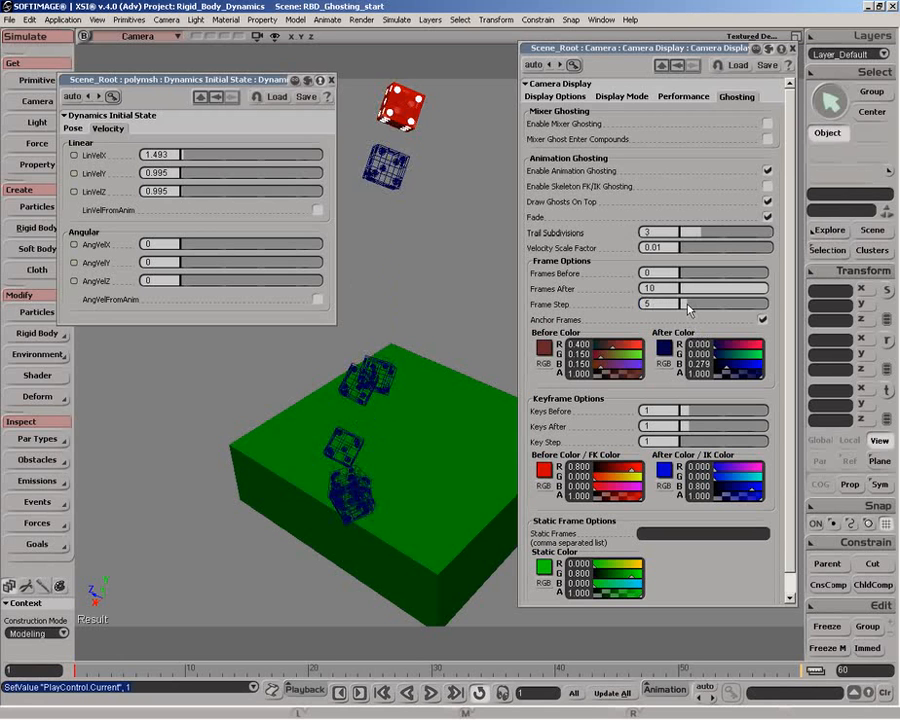
drag(689, 304, 687, 304)
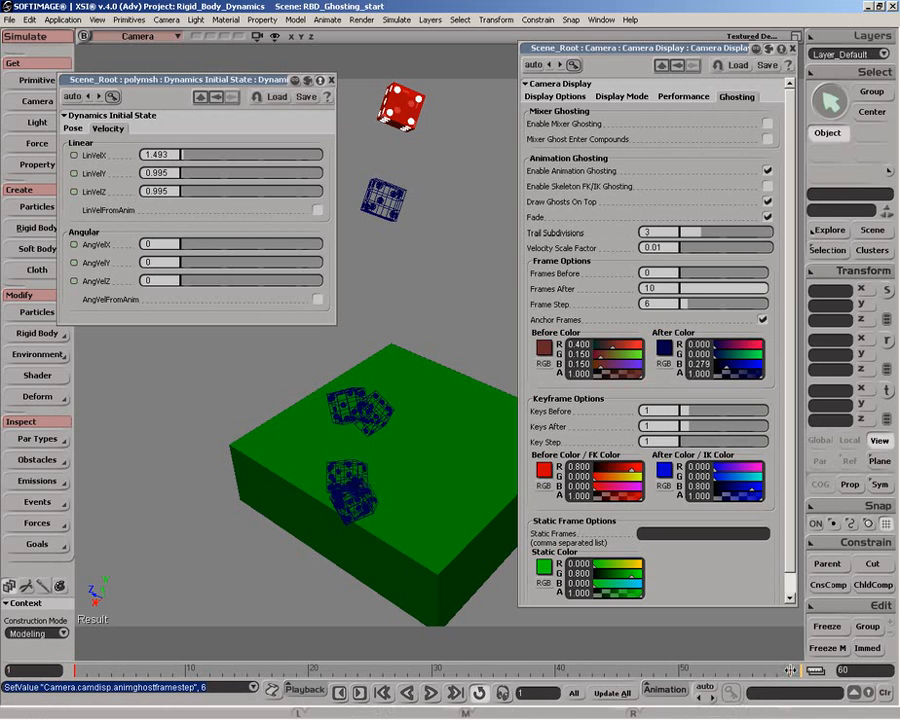
drag(789, 670, 35, 655)
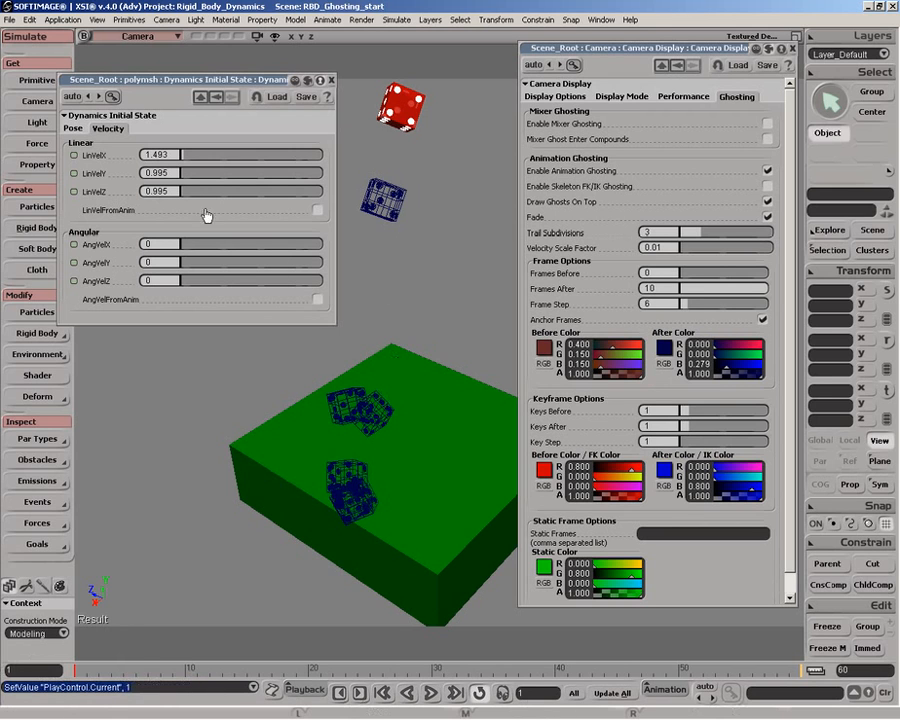
Set the ghosting Frame Step to 60 and the die's linear velocity to X 0.498, Y 0 and Z 0
drag(184, 197, 186, 178)
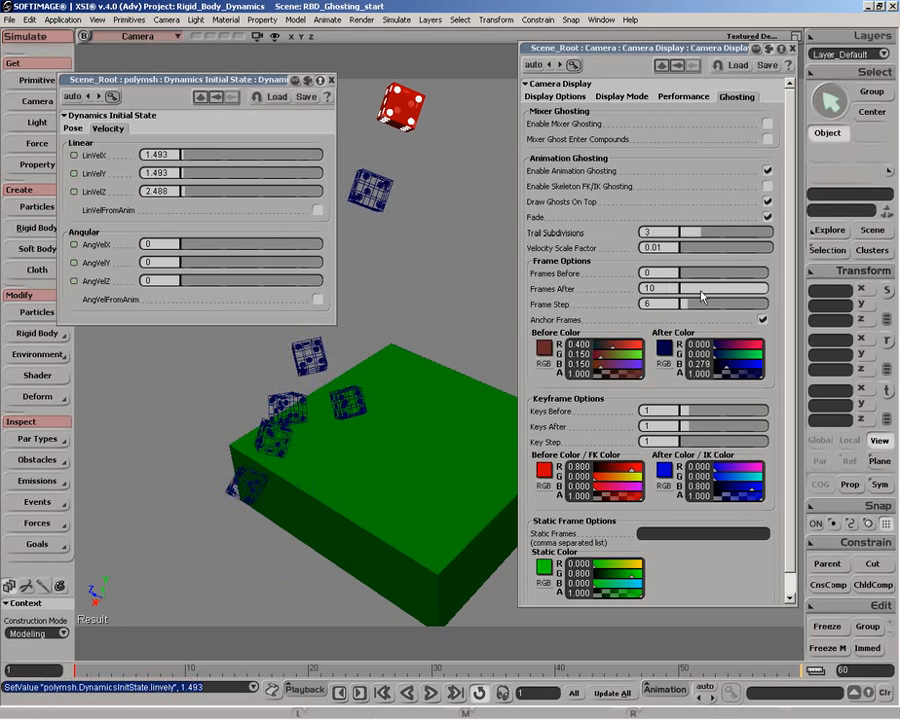
drag(699, 306, 802, 297)
drag(185, 191, 183, 181)
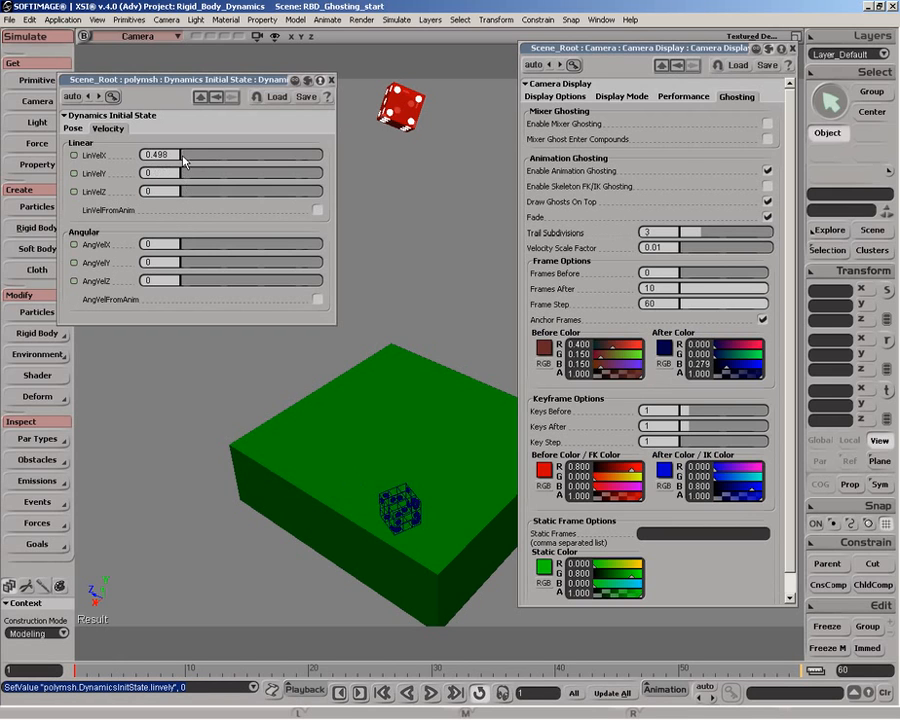
Set the die's linear velocity to Y 1.493 and Z 1.99, checking the ghost from another angle
key(o)
drag(401, 453, 250, 466)
drag(183, 172, 183, 192)
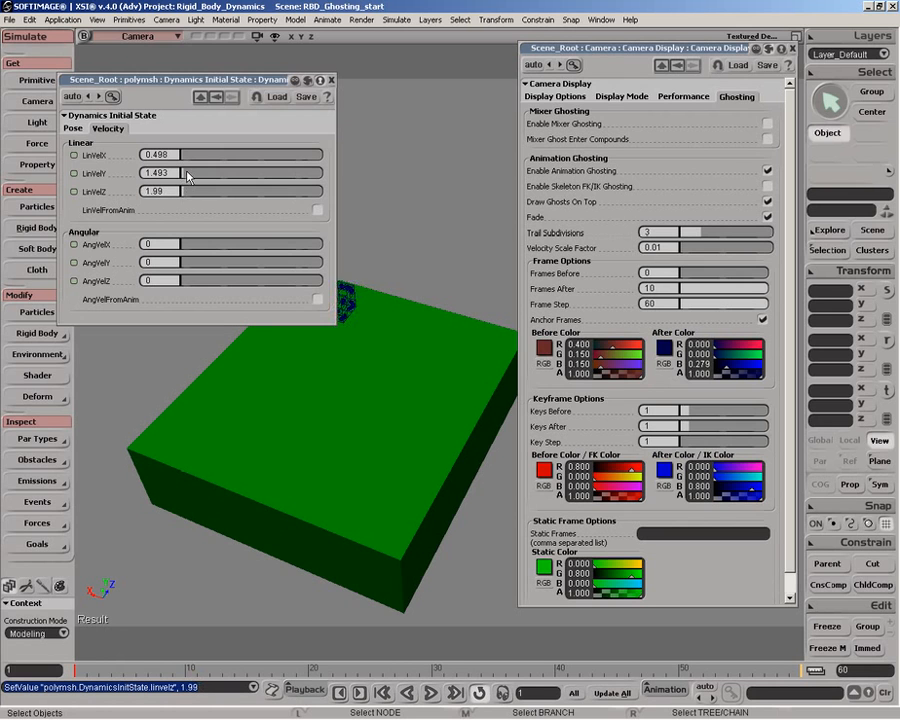
Set the die's linear velocity to X 0, Y 0.498, Z 0.995 and its angular velocity to Y 7.45, Z 4.498
drag(196, 84, 185, 57)
mouse_move(171, 236)
mouse_down()
mouse_move(184, 237)
mouse_move(175, 259)
mouse_move(177, 236)
mouse_up()
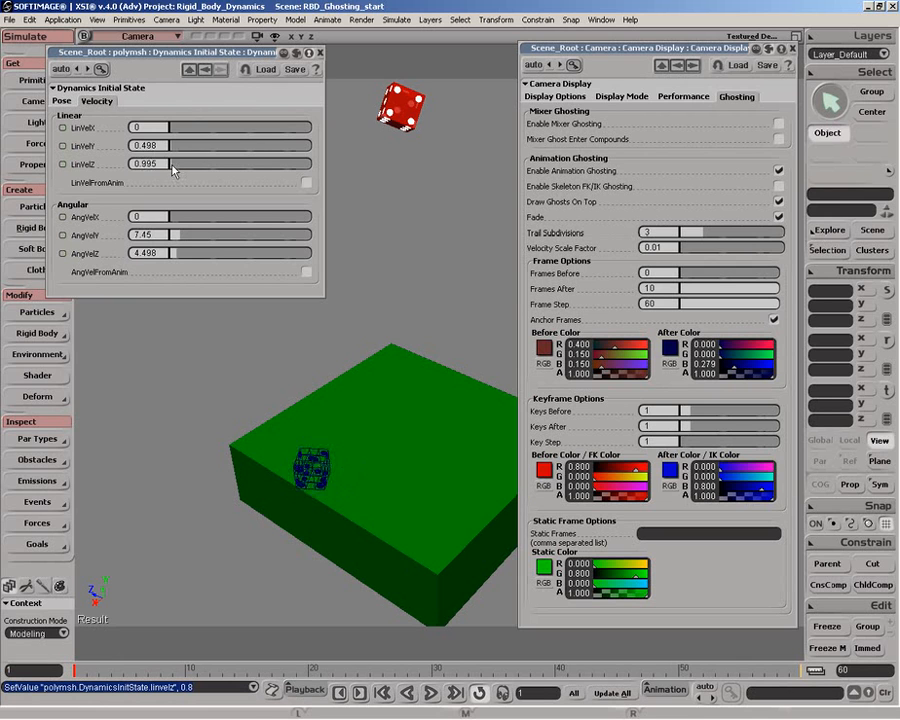
drag(172, 165, 172, 167)
Select the green block and close the general property page that shows its settings
key(o)
mouse_move(310, 470)
mouse_down()
mouse_move(317, 478)
mouse_move(307, 484)
mouse_move(315, 446)
mouse_move(313, 474)
mouse_up()
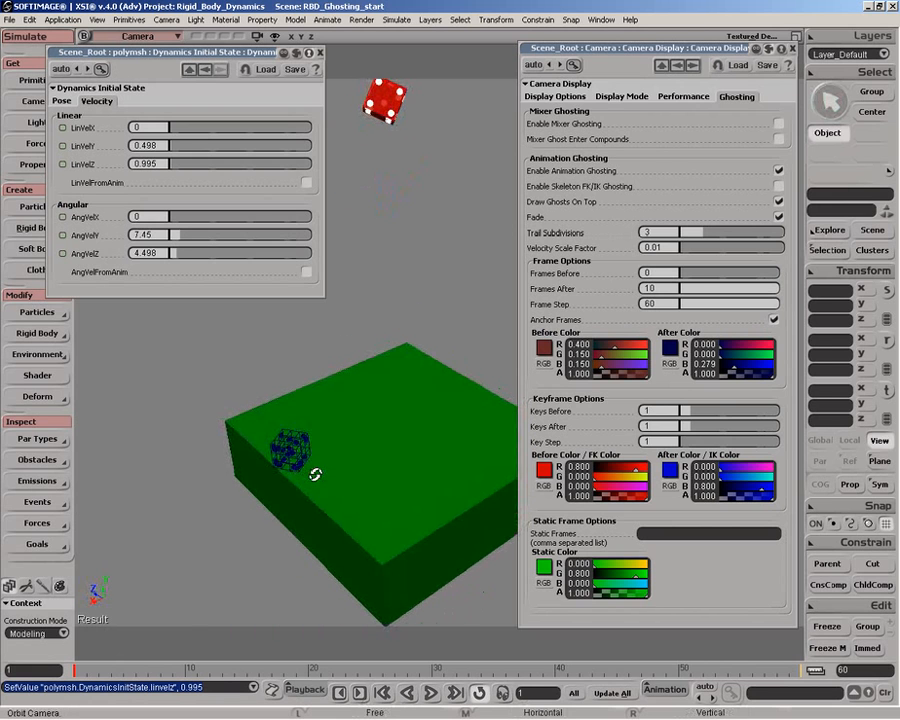
click(324, 456)
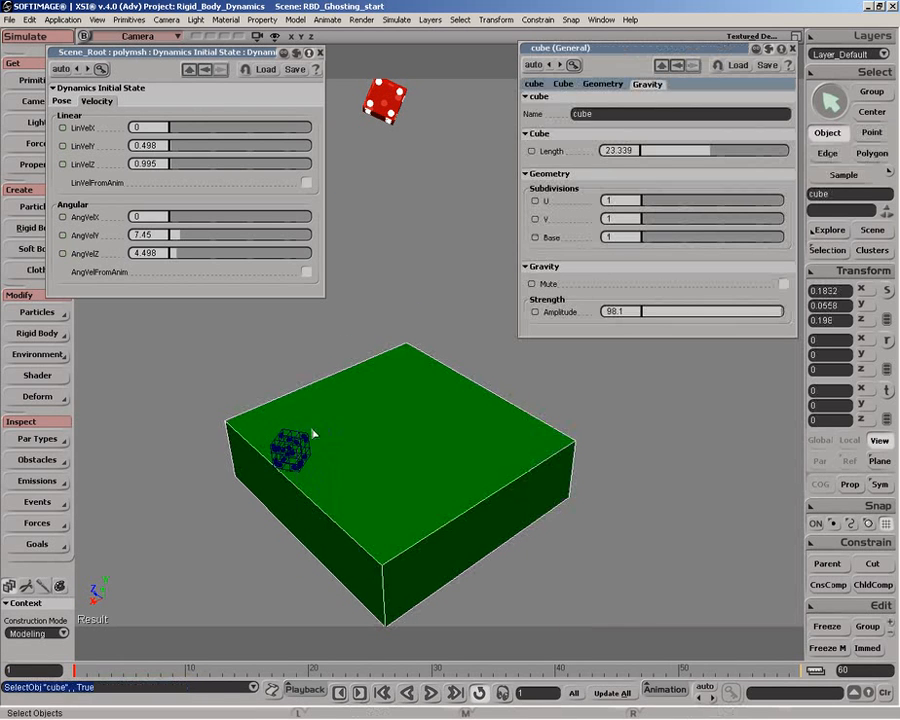
click(792, 49)
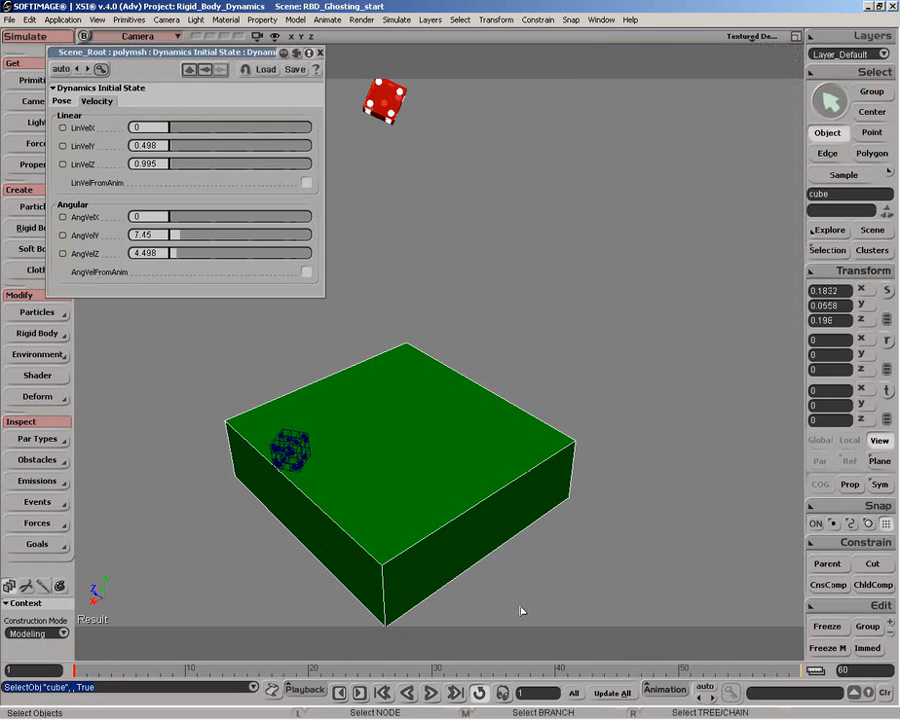
Play the simulation from the start to check the die against its end-frame ghost, and deselect the block
click(430, 692)
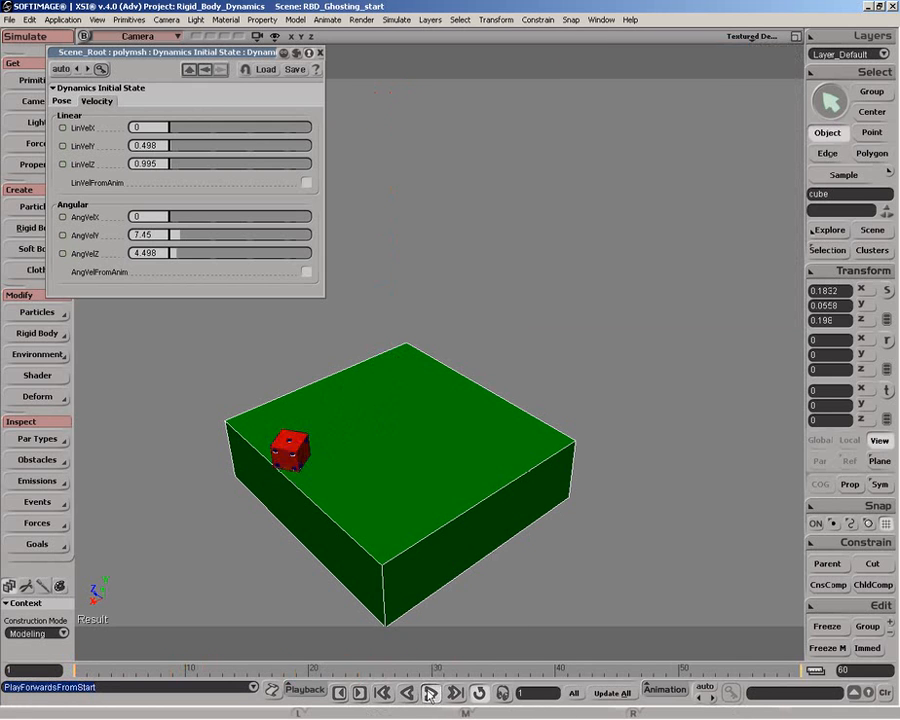
key(space)
click(186, 537)
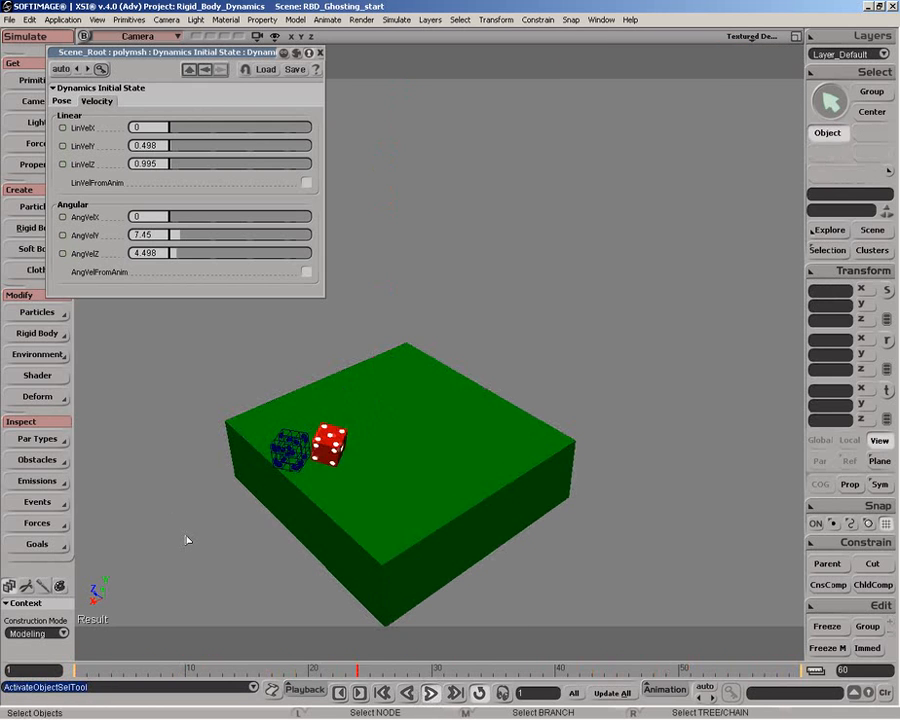